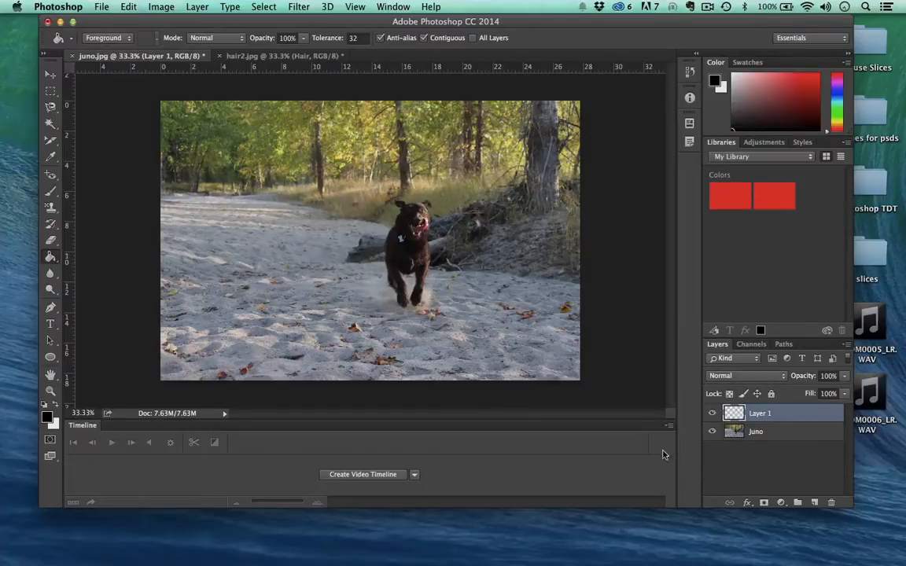
Fill the whole of Layer 1 with black using the Paint Bucket tool, and undo the fill.
{"action": "left_click", "coordinate": [53, 260]}
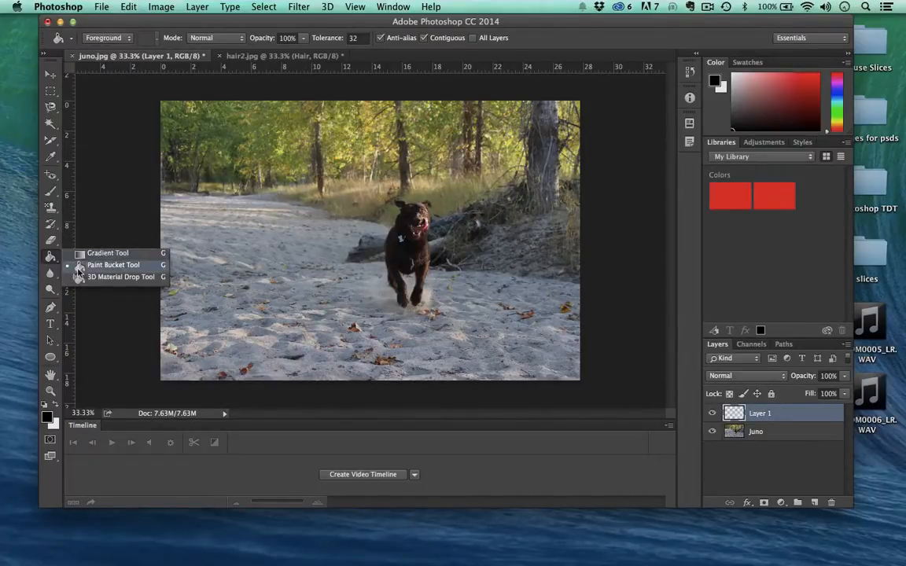
{"action": "left_click", "coordinate": [77, 267]}
{"action": "left_click", "coordinate": [322, 191]}
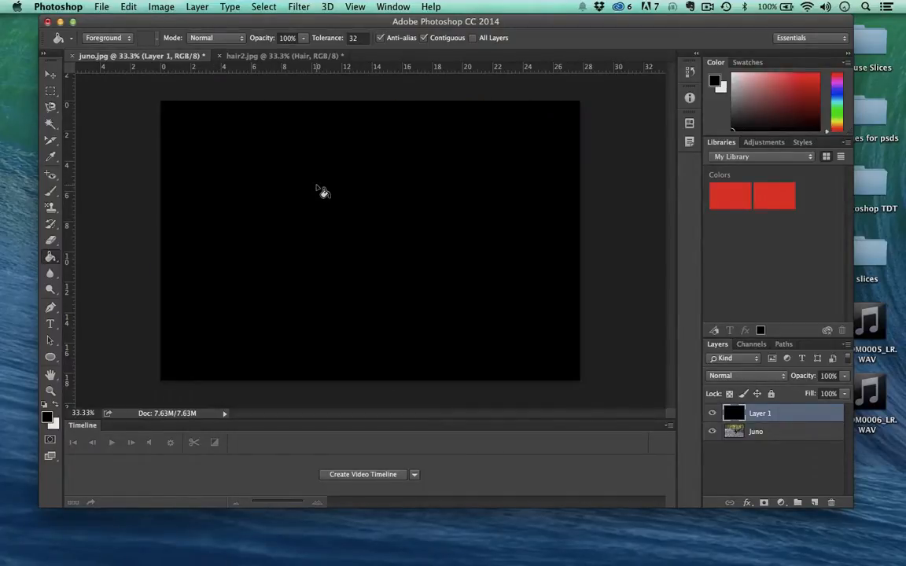
{"action": "key", "text": "super+z"}
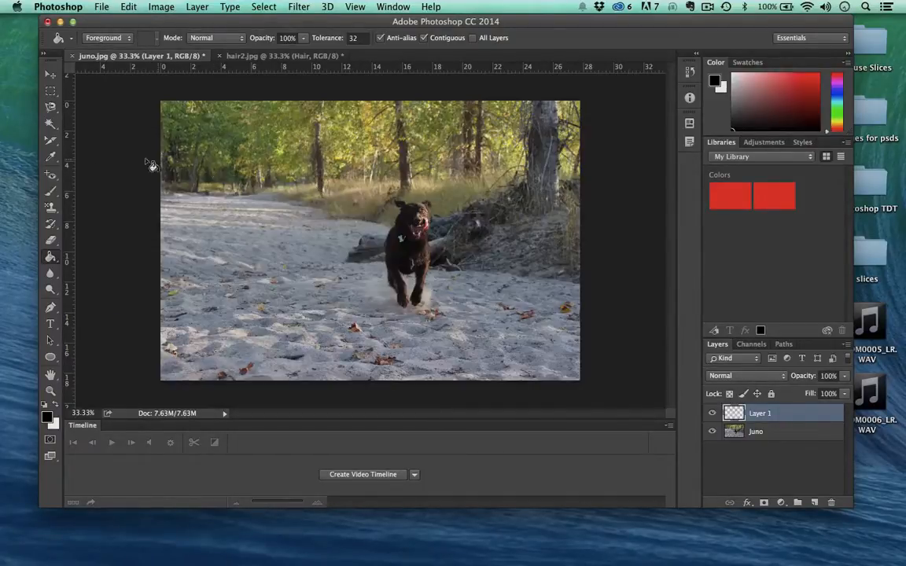
Make a rectangular selection around the running dog and fill it with black on Layer 1.
{"action": "left_click", "coordinate": [50, 90]}
{"action": "left_click_drag", "start_coordinate": [50, 91], "coordinate": [102, 80]}
{"action": "left_click_drag", "start_coordinate": [364, 185], "coordinate": [454, 332]}
{"action": "left_click", "coordinate": [50, 257]}
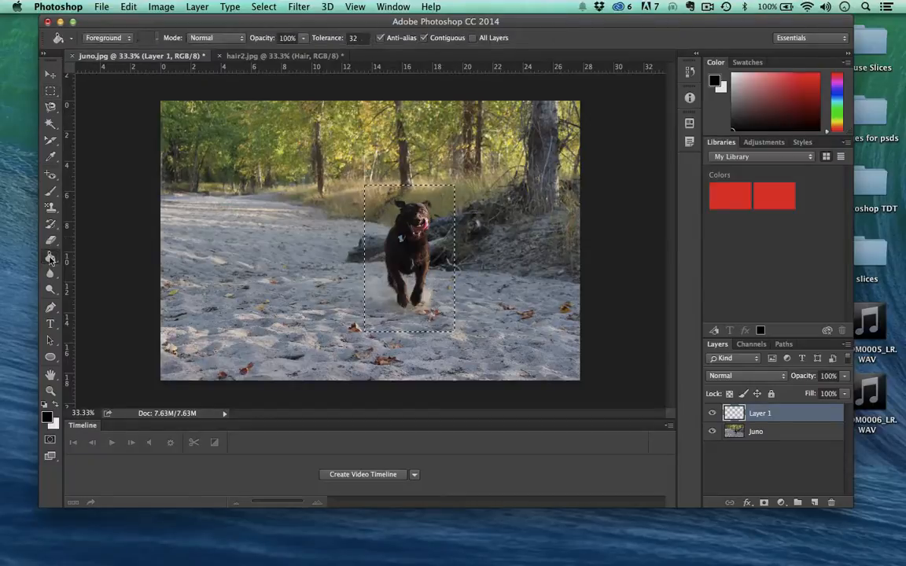
{"action": "left_click", "coordinate": [380, 218]}
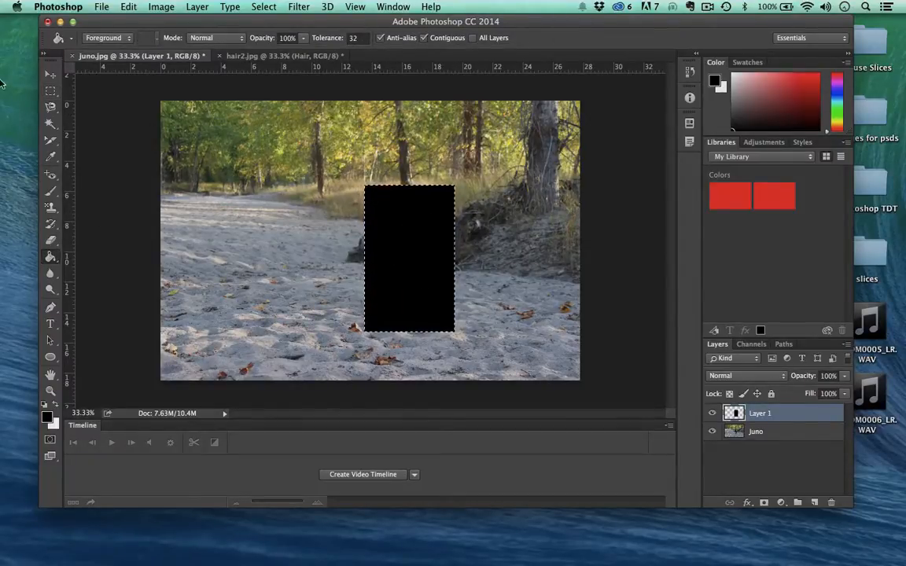
Deselect, move the black rectangle to the left of the dog, and transform it to about 148% width and 58% height.
{"action": "left_click", "coordinate": [49, 74]}
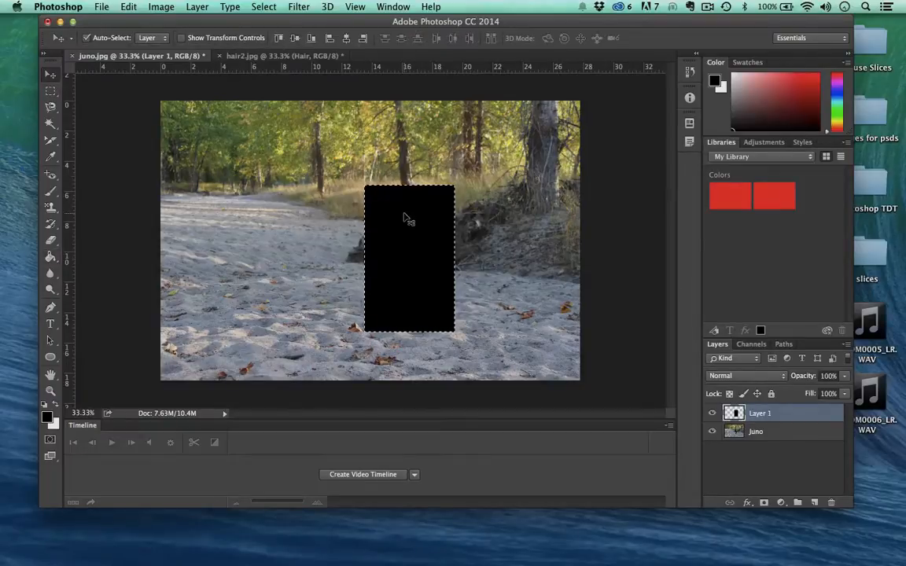
{"action": "key", "text": "super+d"}
{"action": "left_click_drag", "start_coordinate": [417, 266], "coordinate": [356, 229]}
{"action": "left_click", "coordinate": [179, 39]}
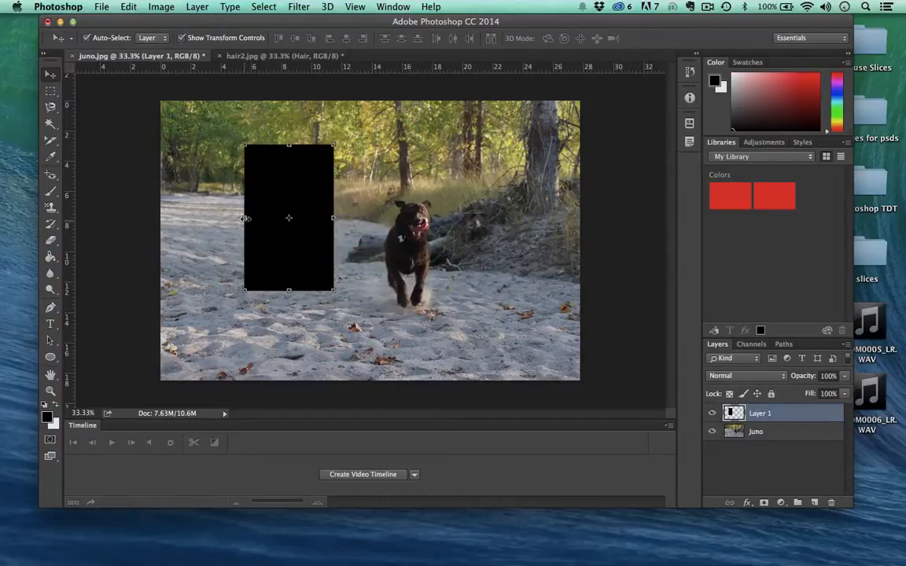
{"action": "mouse_move", "coordinate": [243, 217]}
{"action": "left_mouse_down"}
{"action": "mouse_move", "coordinate": [294, 216]}
{"action": "mouse_move", "coordinate": [202, 217]}
{"action": "left_mouse_up"}
{"action": "left_click_drag", "start_coordinate": [267, 145], "coordinate": [267, 206]}
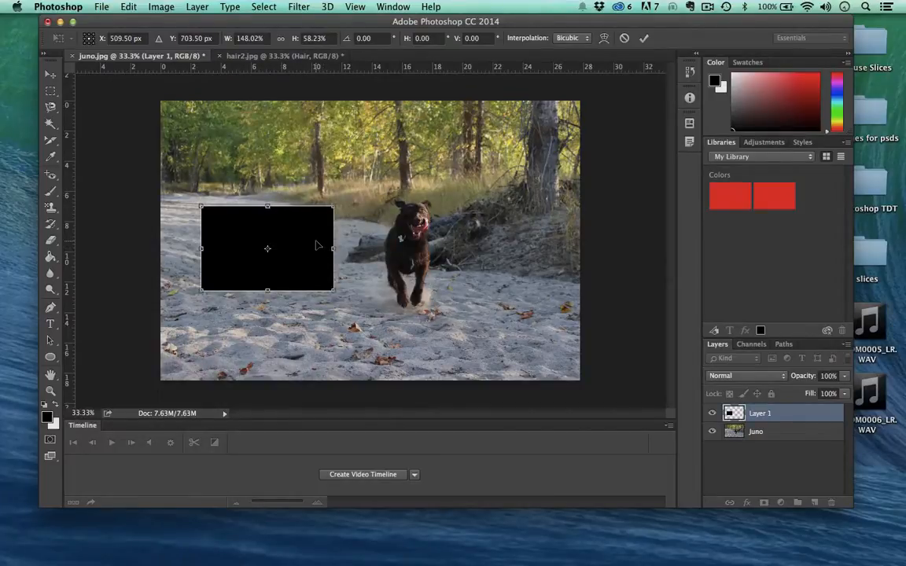
{"action": "key", "text": "Return"}
Delete Layer 1 and, with the Gradient tool active, add a new layer named Gradient above the Juno layer.
{"action": "key", "text": "Delete"}
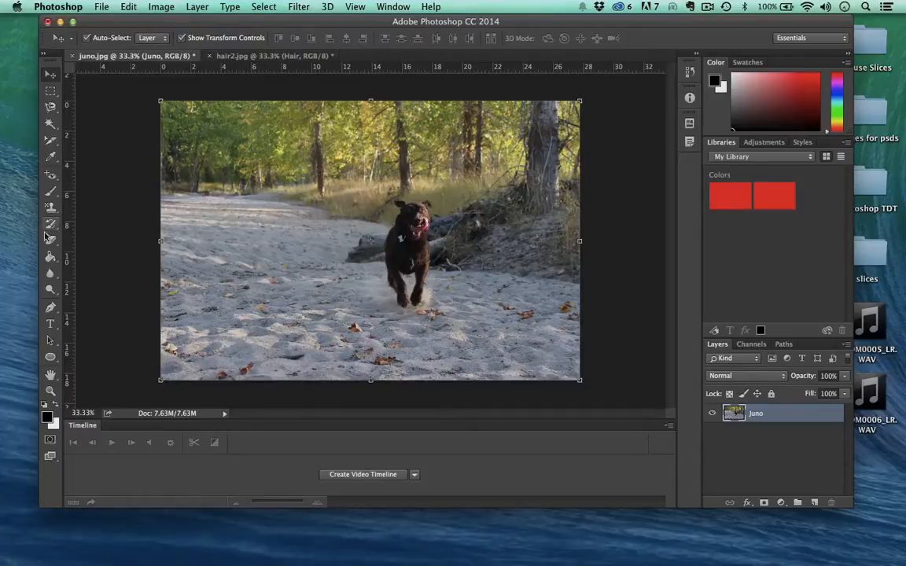
{"action": "left_click", "coordinate": [50, 256]}
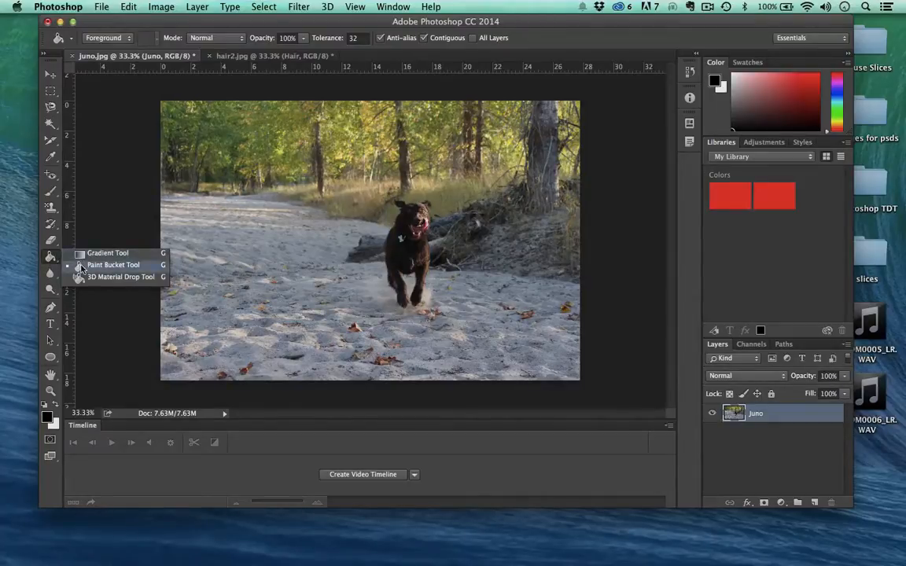
{"action": "left_click", "coordinate": [79, 253]}
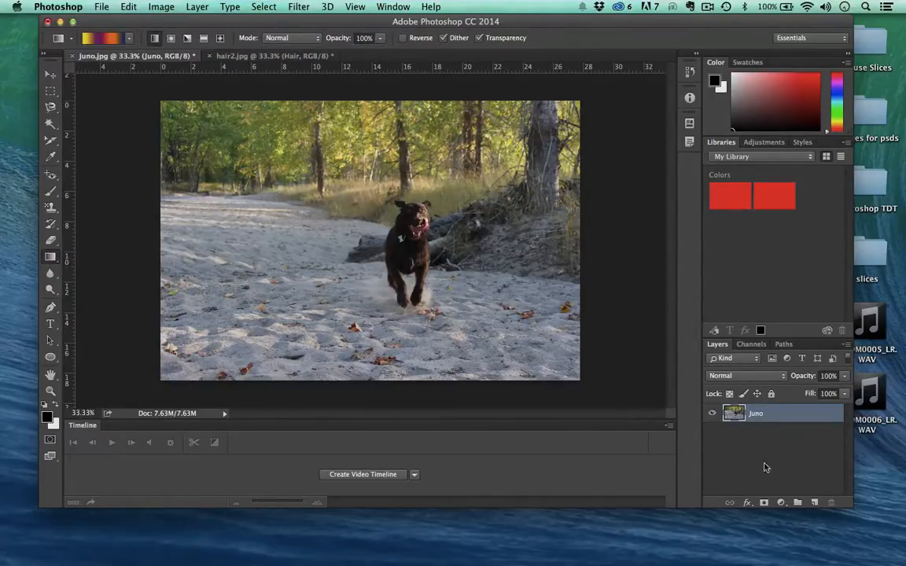
{"action": "left_click", "coordinate": [814, 502]}
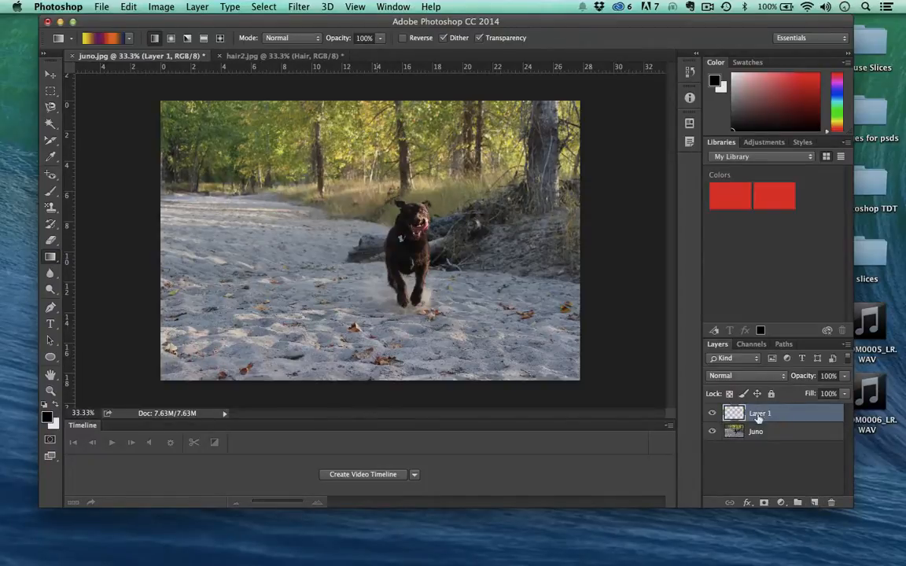
{"action": "double_click", "coordinate": [757, 415]}
{"action": "type", "text": "Gradient"}
{"action": "key", "text": "Return"}
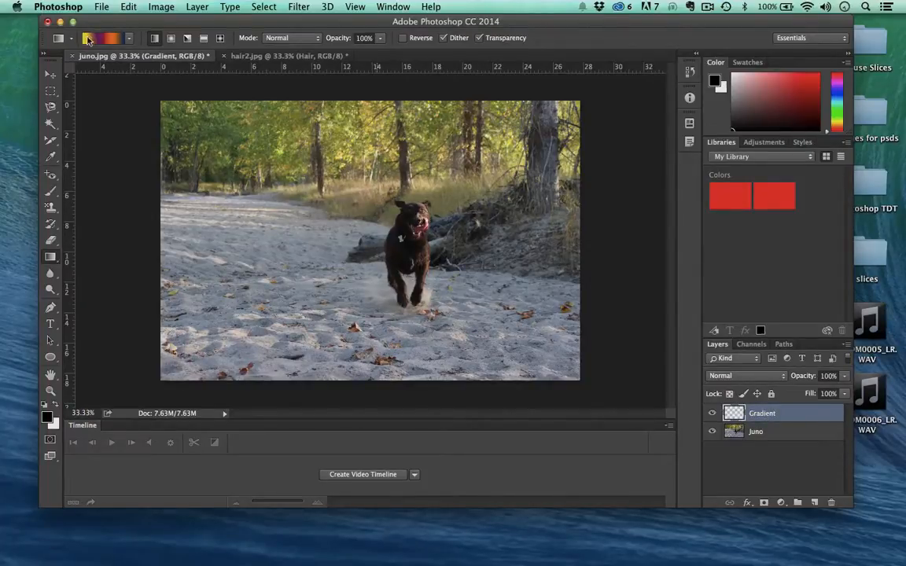
Choose the black-to-white gradient preset and apply it diagonally from upper left to lower right on the Gradient layer.
{"action": "left_click", "coordinate": [130, 39]}
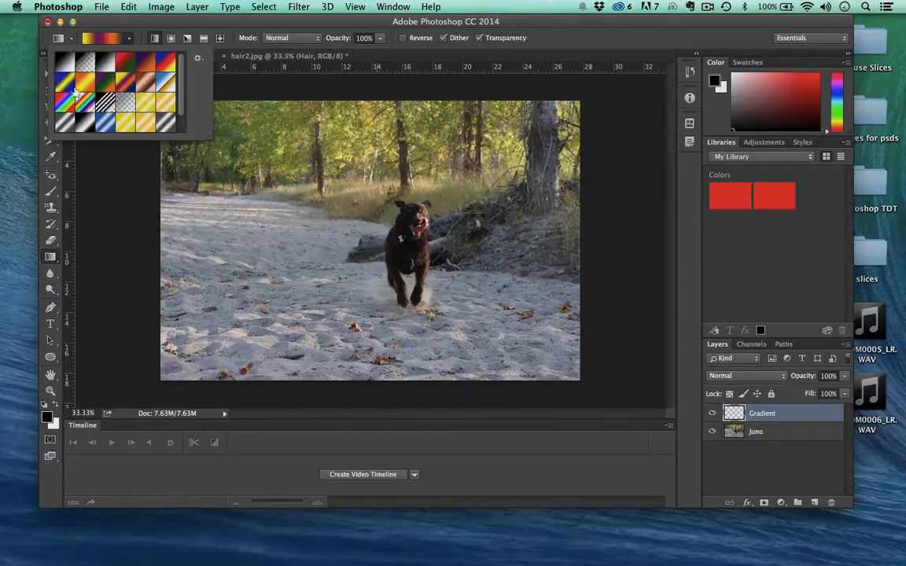
{"action": "left_click", "coordinate": [66, 61]}
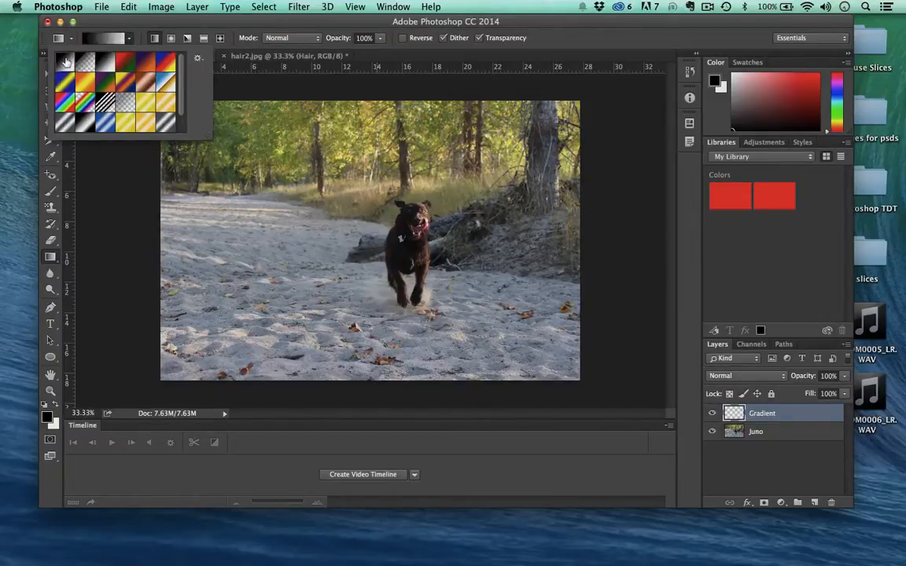
{"action": "left_click", "coordinate": [118, 27]}
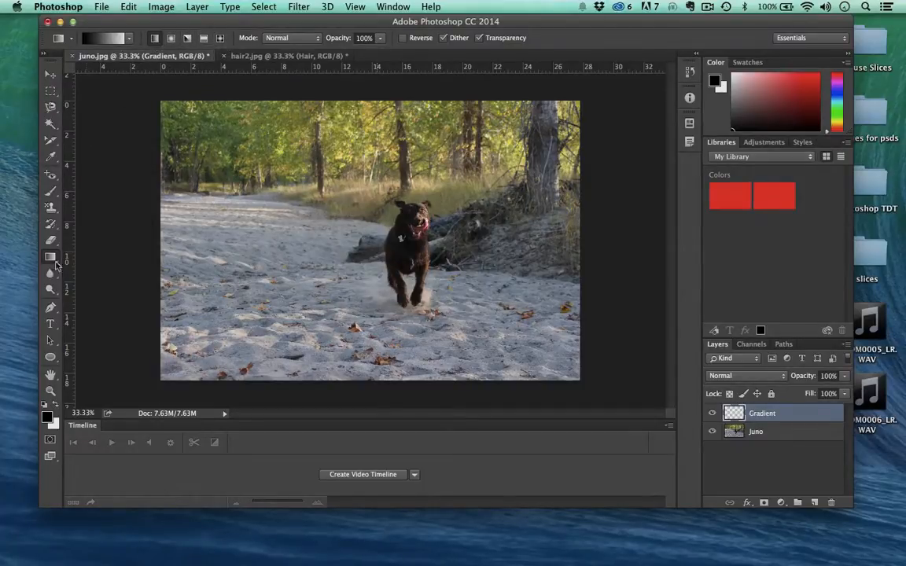
{"action": "left_click", "coordinate": [129, 38]}
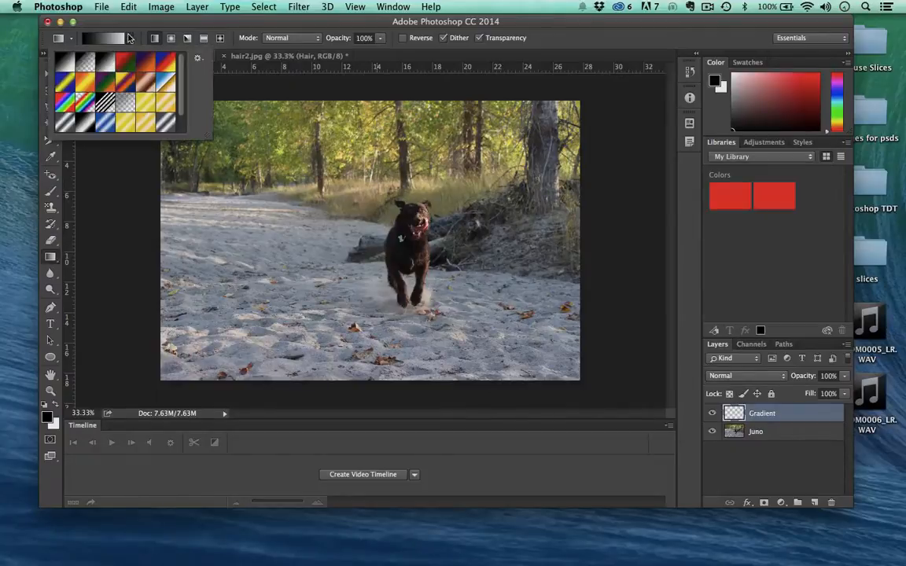
{"action": "left_click", "coordinate": [100, 26]}
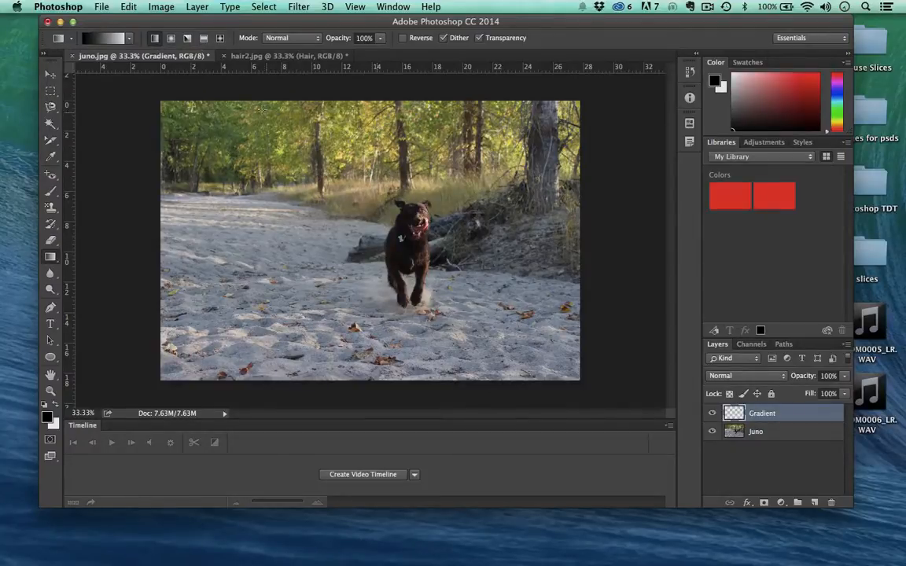
{"action": "left_click_drag", "start_coordinate": [210, 108], "coordinate": [481, 327]}
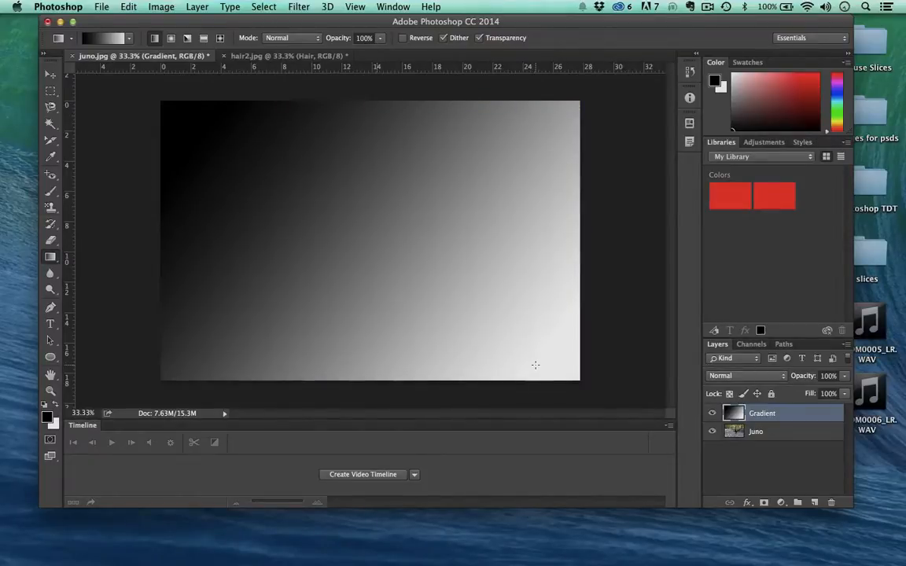
Redraw the black-to-white gradient over the image with different directions and lengths, short, full-width horizontal and long diagonal.
{"action": "left_click_drag", "start_coordinate": [568, 137], "coordinate": [308, 223]}
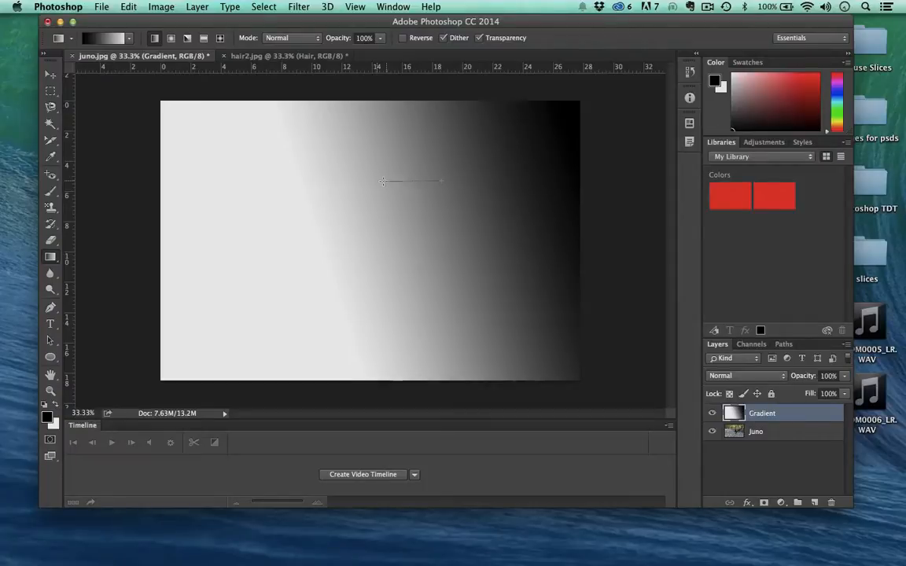
{"action": "left_click_drag", "start_coordinate": [382, 181], "coordinate": [382, 182]}
{"action": "left_click_drag", "start_coordinate": [517, 192], "coordinate": [481, 192]}
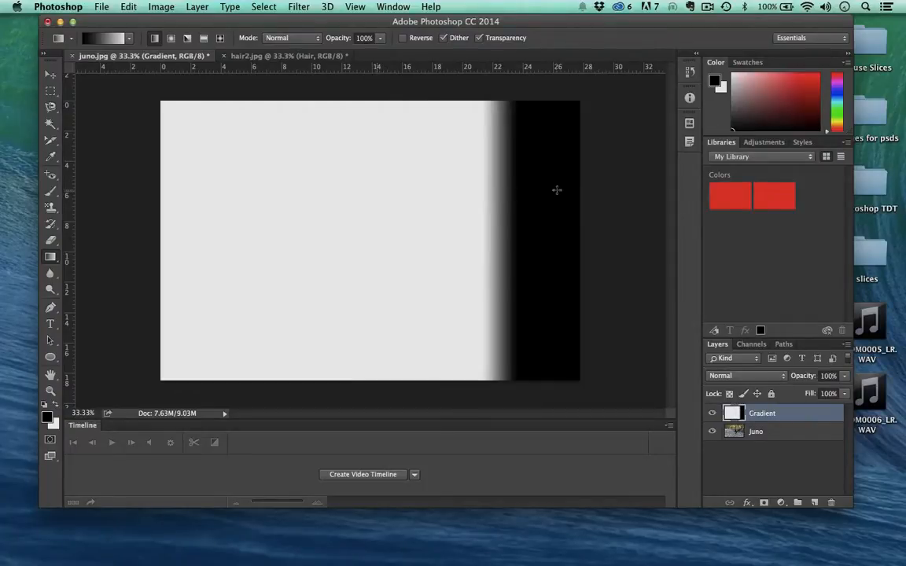
{"action": "left_click_drag", "start_coordinate": [600, 193], "coordinate": [122, 193]}
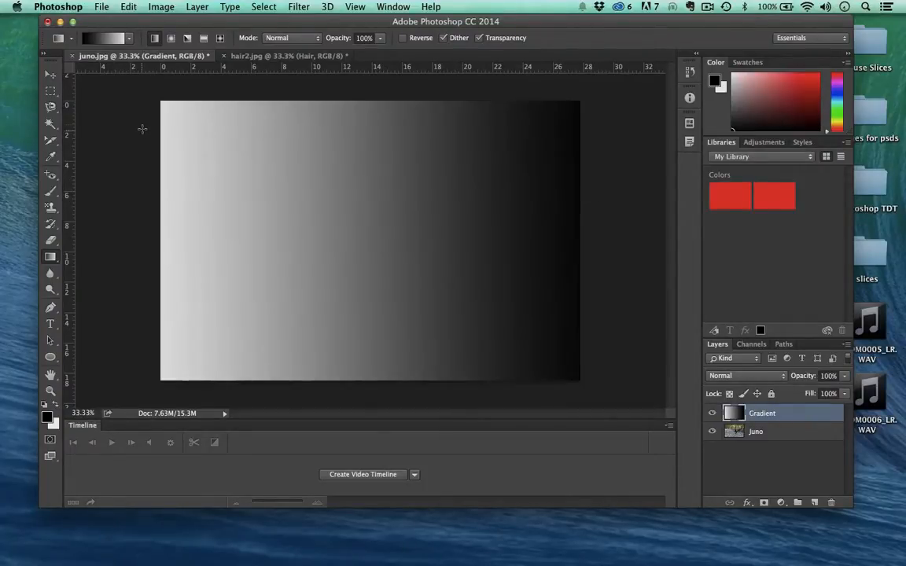
{"action": "right_click", "coordinate": [144, 125]}
{"action": "left_click", "coordinate": [412, 281]}
{"action": "left_click_drag", "start_coordinate": [151, 90], "coordinate": [673, 356]}
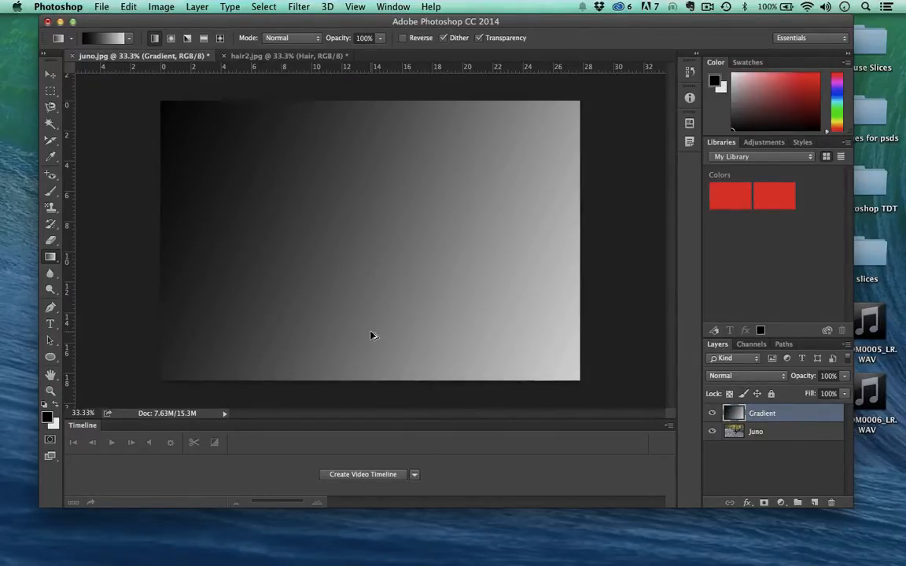
Undo all the black-to-white gradient fills so the Gradient layer is empty.
{"action": "key", "text": "ctrl+z"}
{"action": "key", "text": "ctrl+alt+z"}
{"action": "key", "text": "ctrl+alt+z"}
{"action": "key", "text": "ctrl+alt+z"}
{"action": "key", "text": "ctrl+alt+z"}
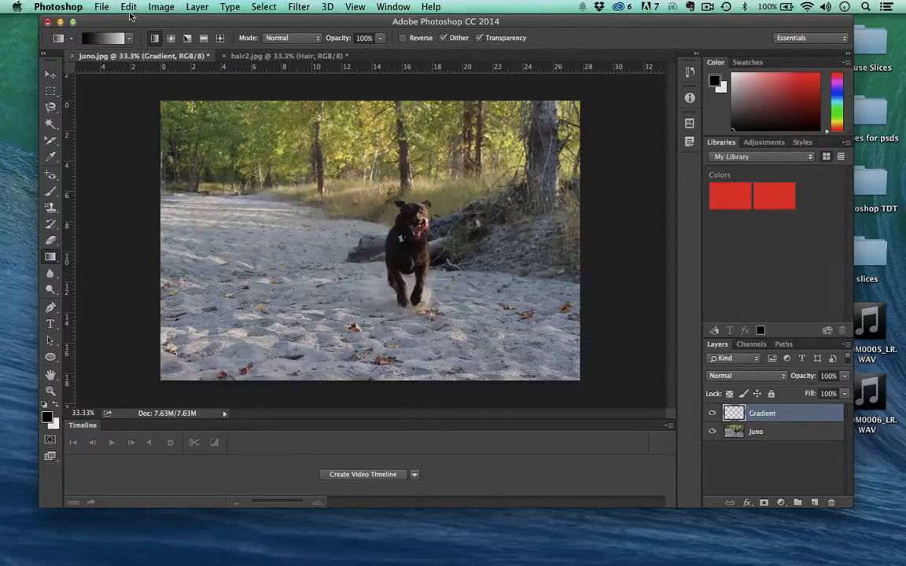
Choose the black-to-transparent gradient preset and apply it several times in different directions on the Gradient layer.
{"action": "left_click", "coordinate": [119, 41]}
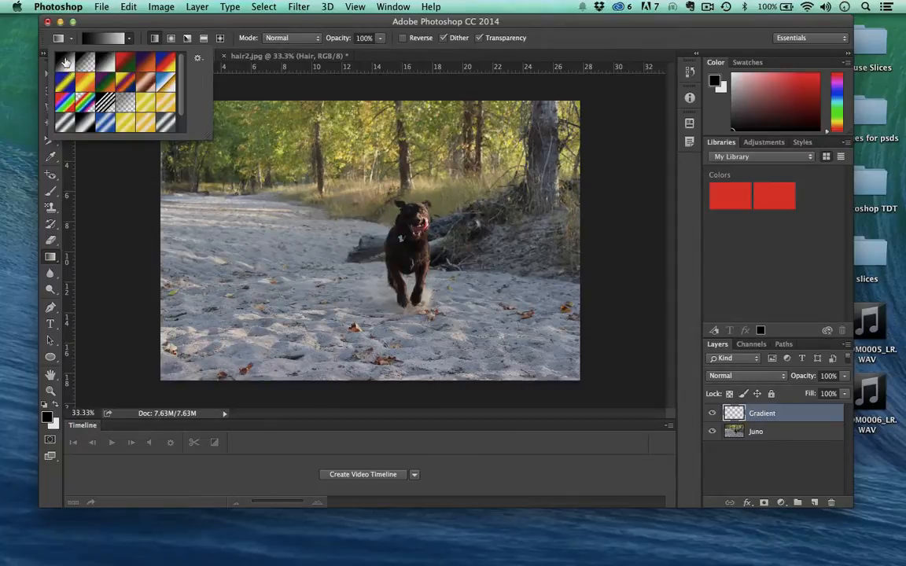
{"action": "left_click", "coordinate": [87, 63]}
{"action": "left_click", "coordinate": [224, 24]}
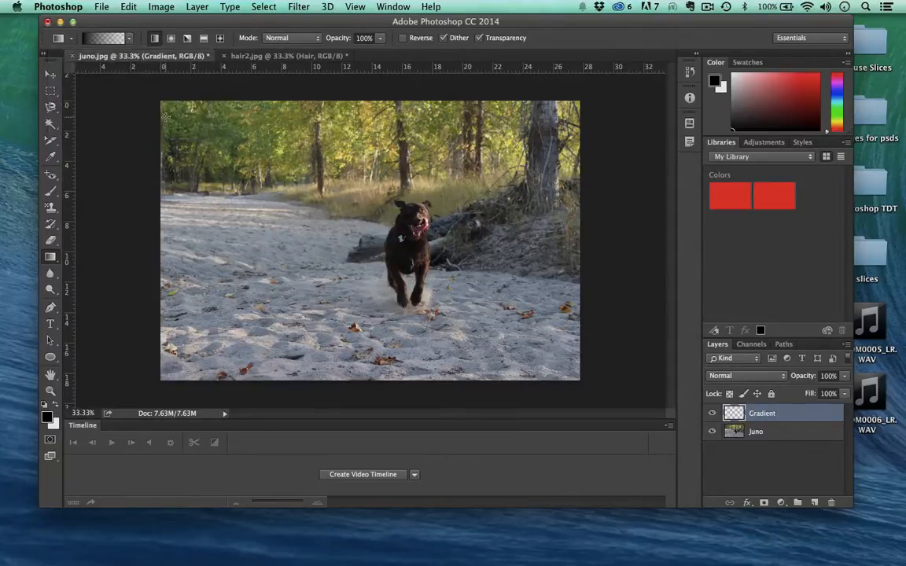
{"action": "left_click_drag", "start_coordinate": [213, 159], "coordinate": [643, 379]}
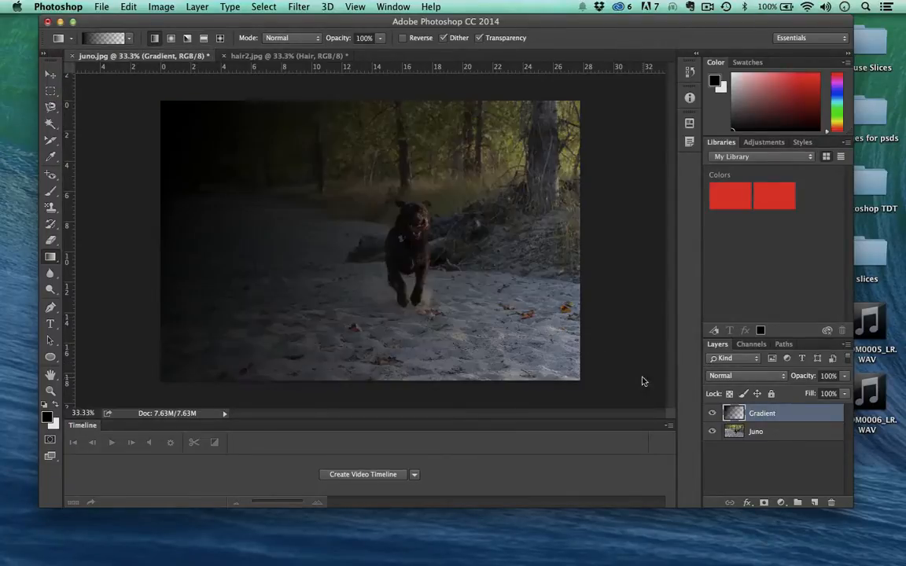
{"action": "left_click_drag", "start_coordinate": [521, 226], "coordinate": [105, 209]}
{"action": "left_click_drag", "start_coordinate": [125, 157], "coordinate": [442, 85]}
{"action": "left_click_drag", "start_coordinate": [560, 254], "coordinate": [206, 248]}
Undo every black-to-transparent gradient fill on the Gradient layer.
{"action": "key", "text": "super+z"}
{"action": "key", "text": "alt+super+z"}
{"action": "key", "text": "alt+super+z"}
{"action": "key", "text": "alt+super+z"}
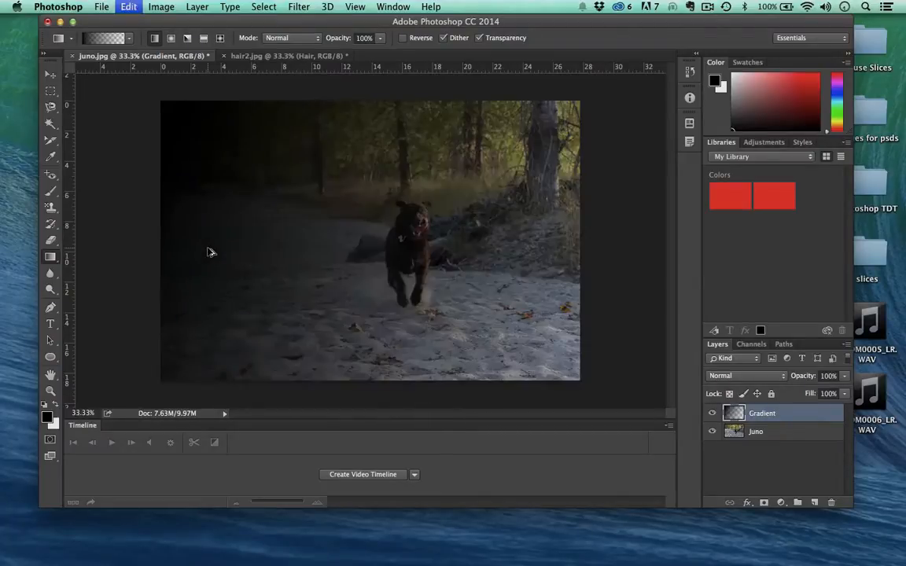
Select the Red, Green gradient preset, try it horizontally across the Gradient layer, and undo that fill.
{"action": "left_click", "coordinate": [129, 38]}
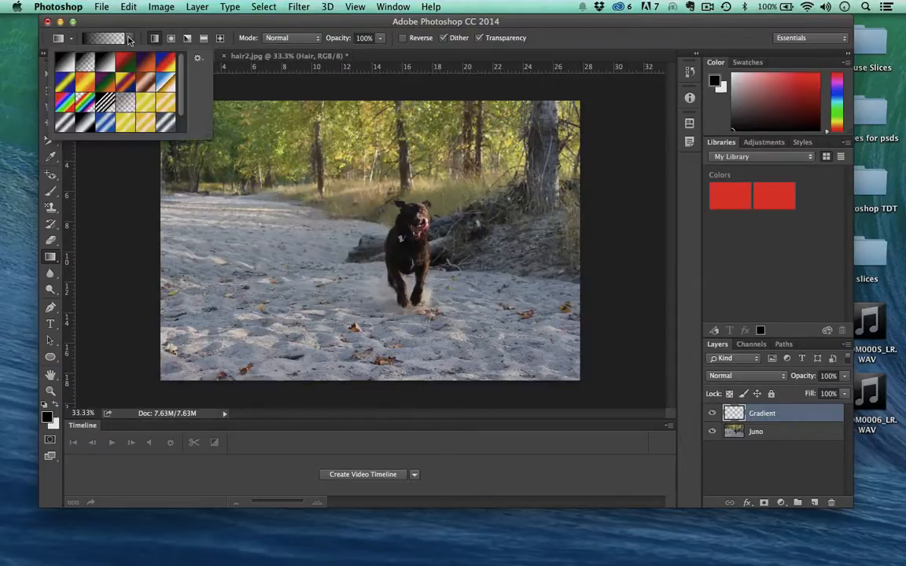
{"action": "left_click", "coordinate": [127, 61]}
{"action": "left_click", "coordinate": [147, 20]}
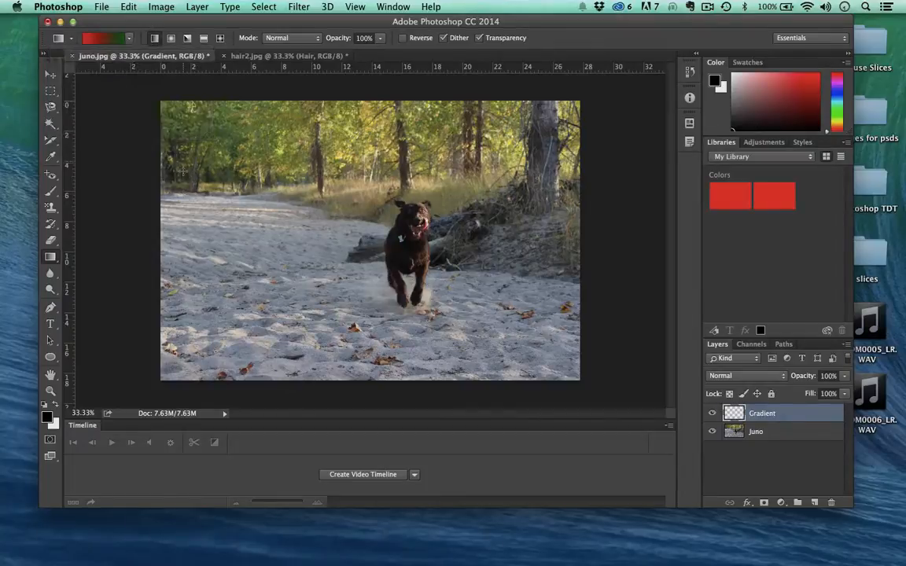
{"action": "right_click", "coordinate": [211, 202]}
{"action": "left_click", "coordinate": [112, 29]}
{"action": "left_click_drag", "start_coordinate": [208, 202], "coordinate": [464, 201]}
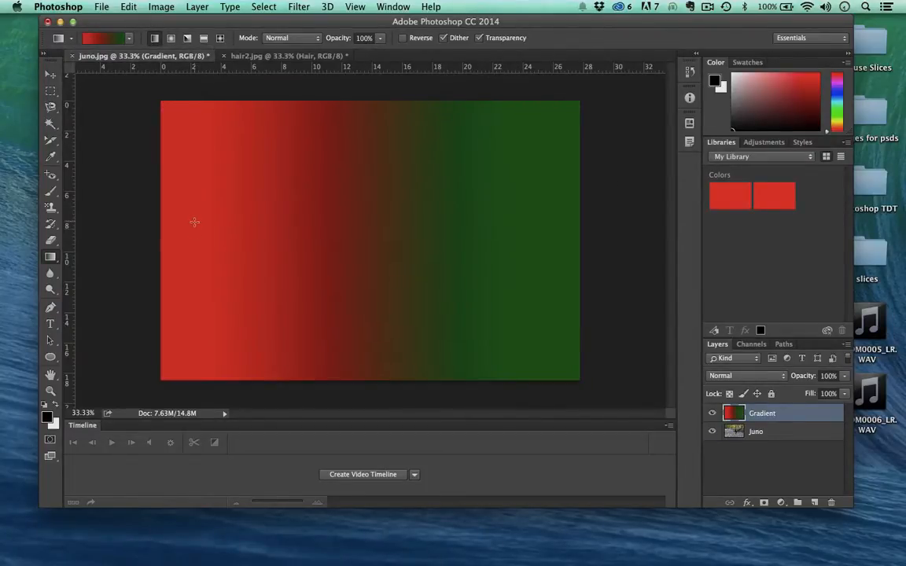
{"action": "key", "text": "super+z"}
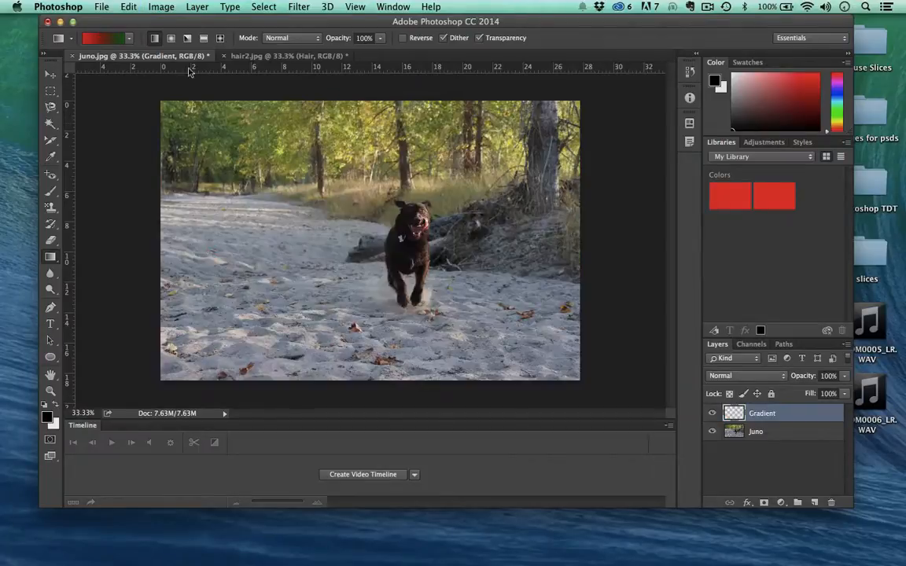
Edit the Red, Green gradient and change its starting color stop to bright blue 00a8ff.
{"action": "left_click", "coordinate": [112, 41]}
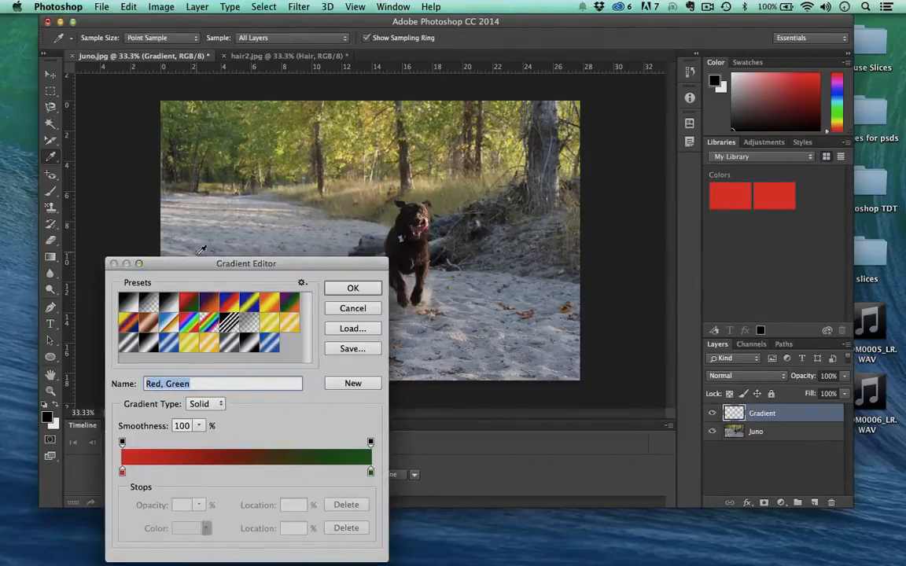
{"action": "left_click_drag", "start_coordinate": [184, 233], "coordinate": [658, 20]}
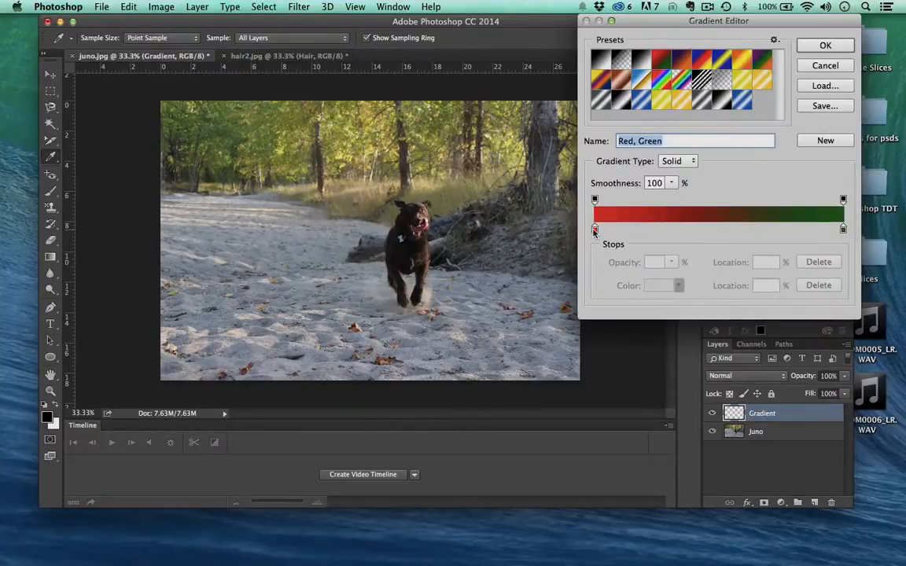
{"action": "left_click", "coordinate": [594, 229]}
{"action": "left_click", "coordinate": [659, 286]}
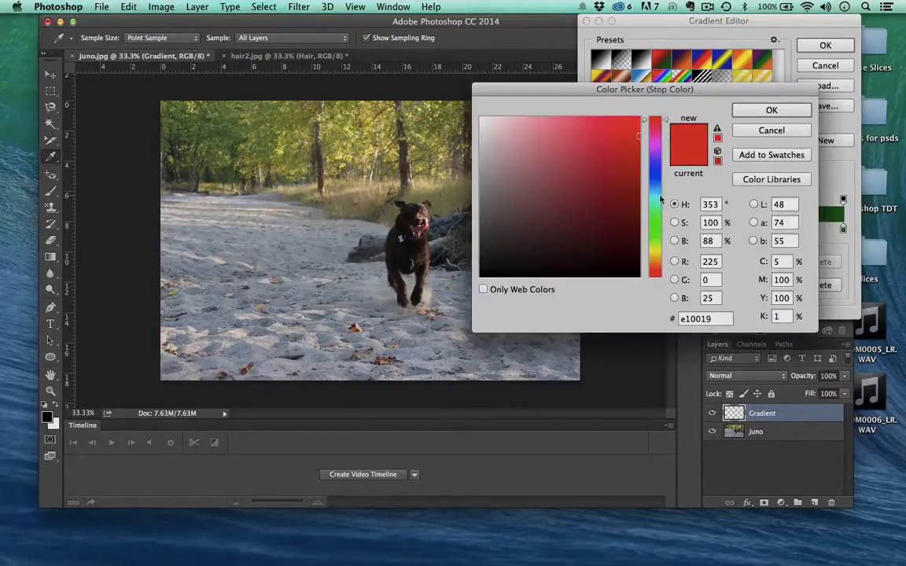
{"action": "left_click", "coordinate": [655, 188]}
{"action": "left_click_drag", "start_coordinate": [620, 145], "coordinate": [672, 115]}
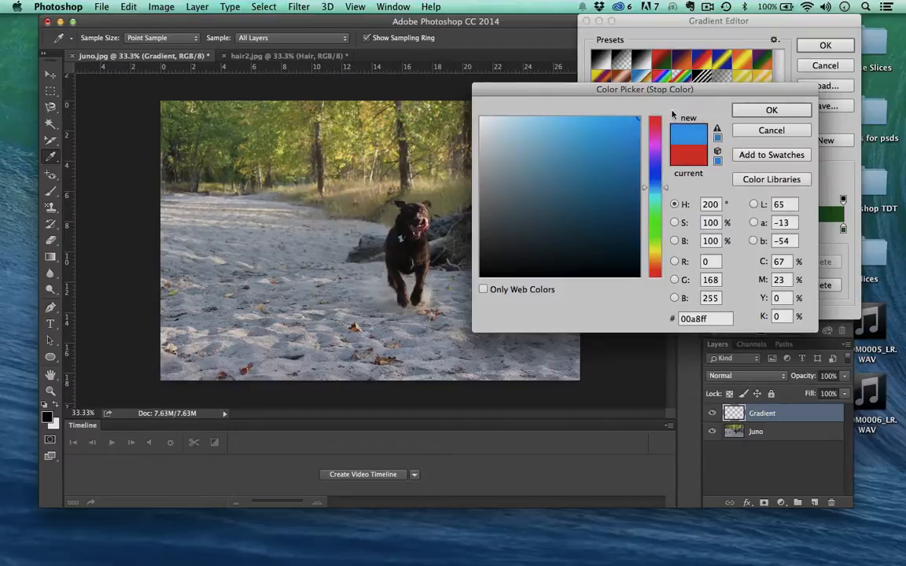
{"action": "left_click", "coordinate": [787, 114]}
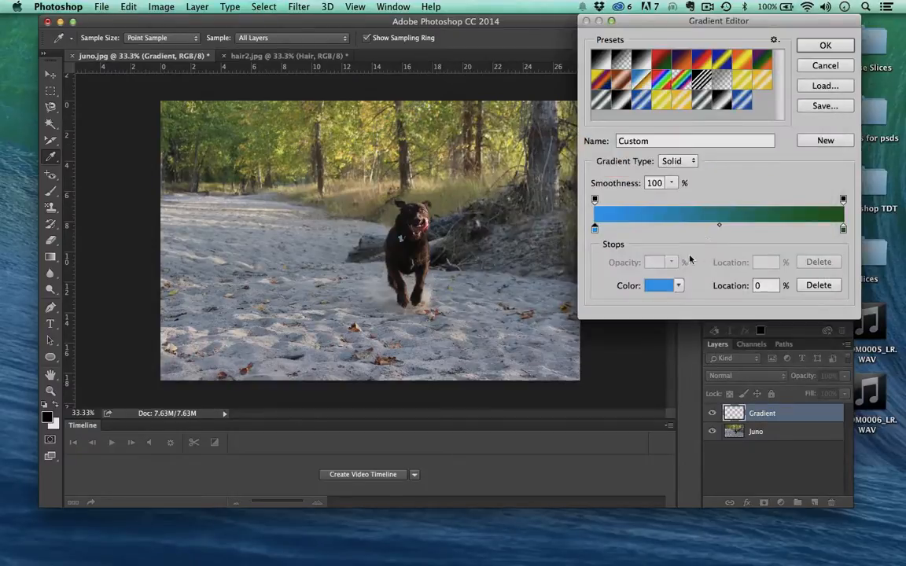
Add a color stop at 23% to the custom gradient and set it to yellow fff000.
{"action": "left_click", "coordinate": [652, 230]}
{"action": "left_click", "coordinate": [658, 285]}
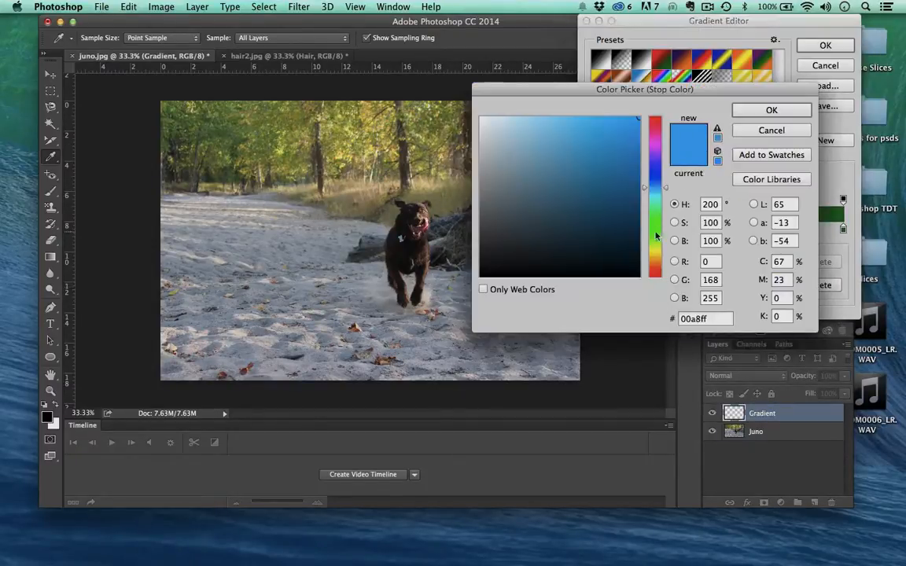
{"action": "left_click", "coordinate": [654, 254]}
{"action": "left_click", "coordinate": [761, 110]}
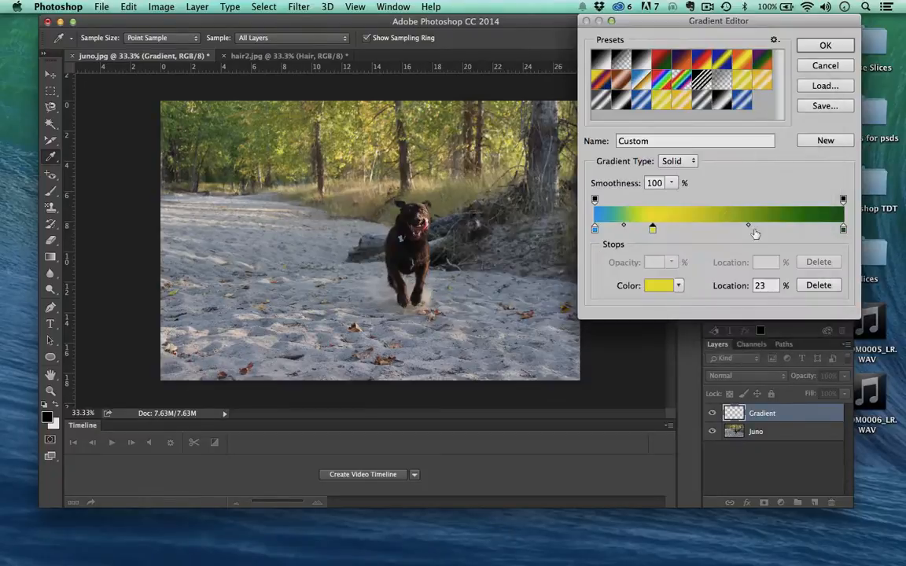
Add a magenta color stop at 68% to the custom gradient and accept the edited gradient.
{"action": "left_click", "coordinate": [762, 229]}
{"action": "left_click", "coordinate": [658, 285]}
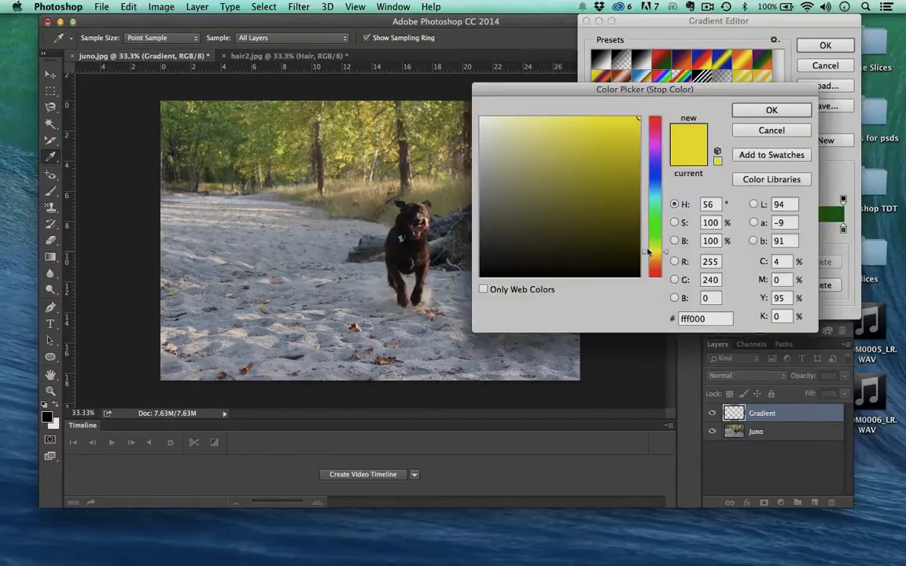
{"action": "left_click", "coordinate": [656, 139]}
{"action": "key", "text": "Return"}
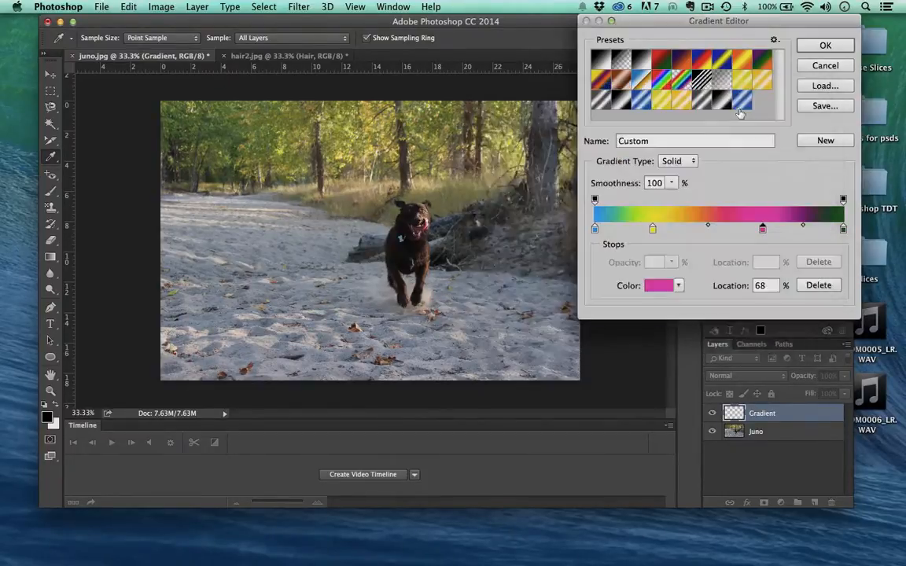
{"action": "left_click", "coordinate": [813, 47]}
Try the custom multicolor gradient from the photo's right edge past its left edge on the Gradient layer, and undo that fill.
{"action": "left_click_drag", "start_coordinate": [582, 268], "coordinate": [81, 146]}
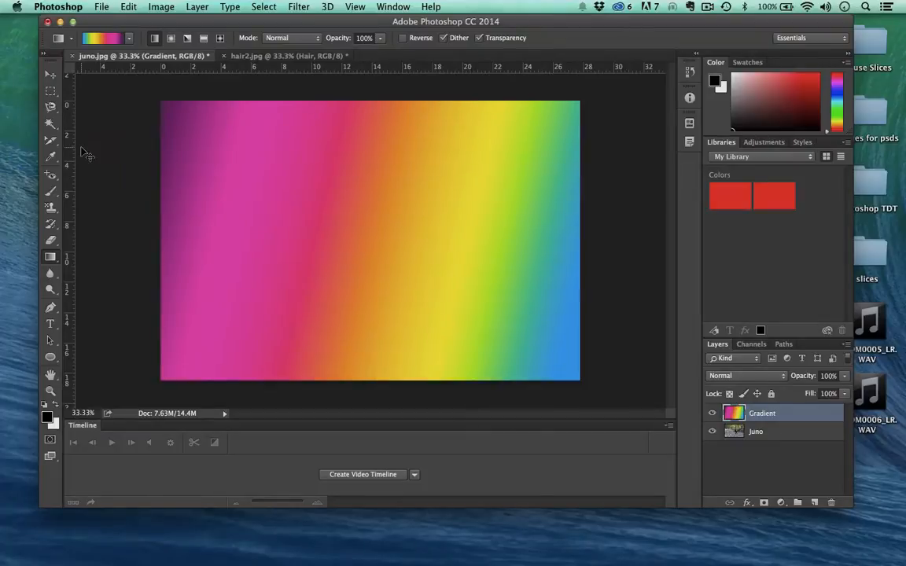
{"action": "key", "text": "super+z"}
Reopen the custom gradient for editing and check the available gradient types.
{"action": "left_click", "coordinate": [94, 38]}
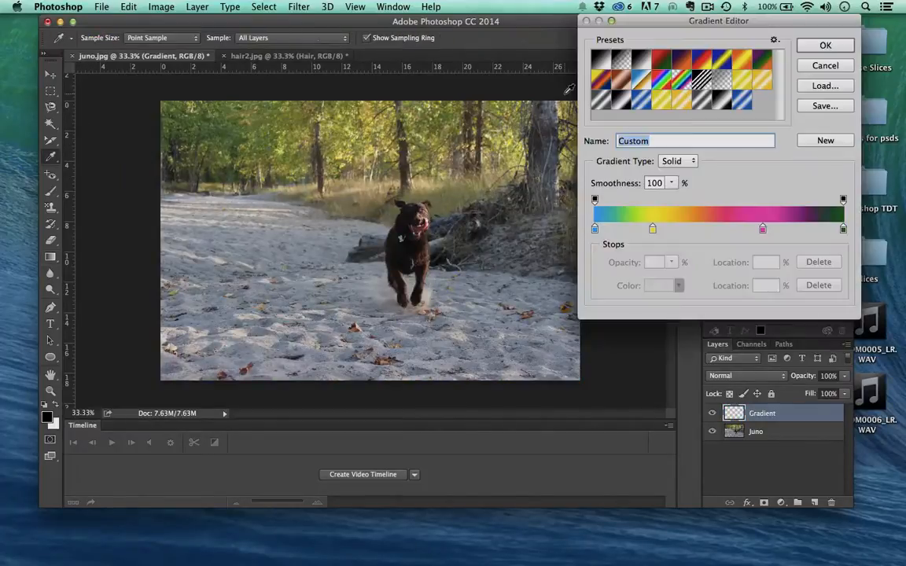
{"action": "left_click", "coordinate": [672, 162]}
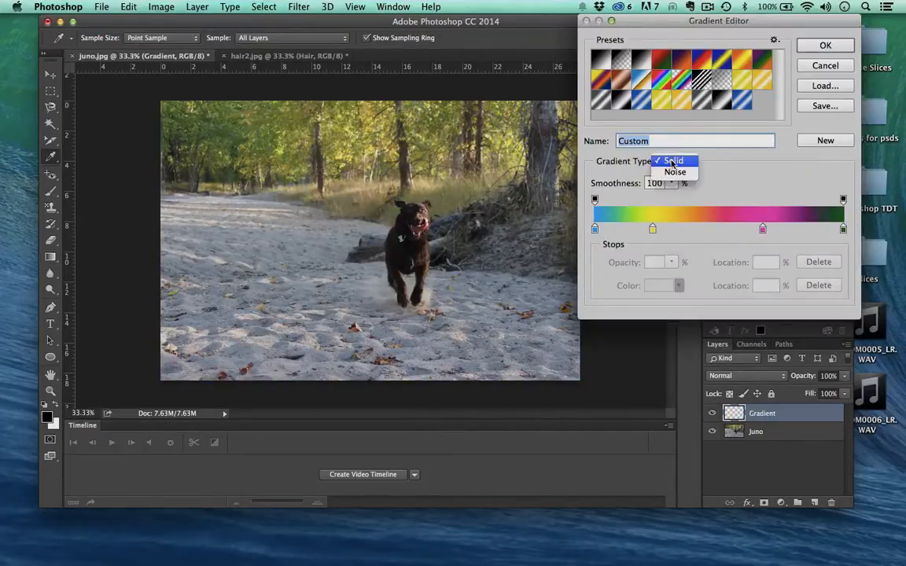
{"action": "left_click", "coordinate": [724, 174]}
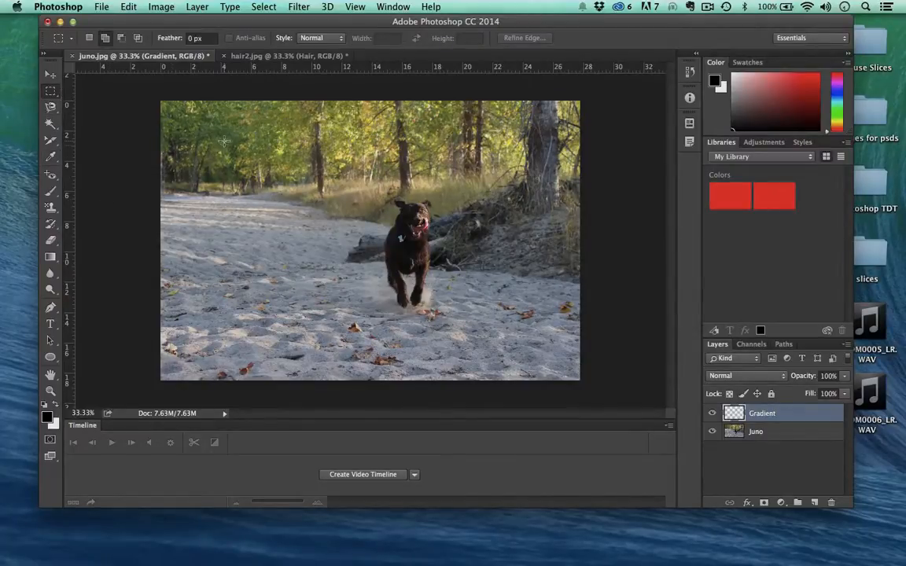
Marquee a tall rectangular area to the left of the dog and fill it diagonally with the silver metallic gradient.
{"action": "left_click_drag", "start_coordinate": [224, 141], "coordinate": [309, 330]}
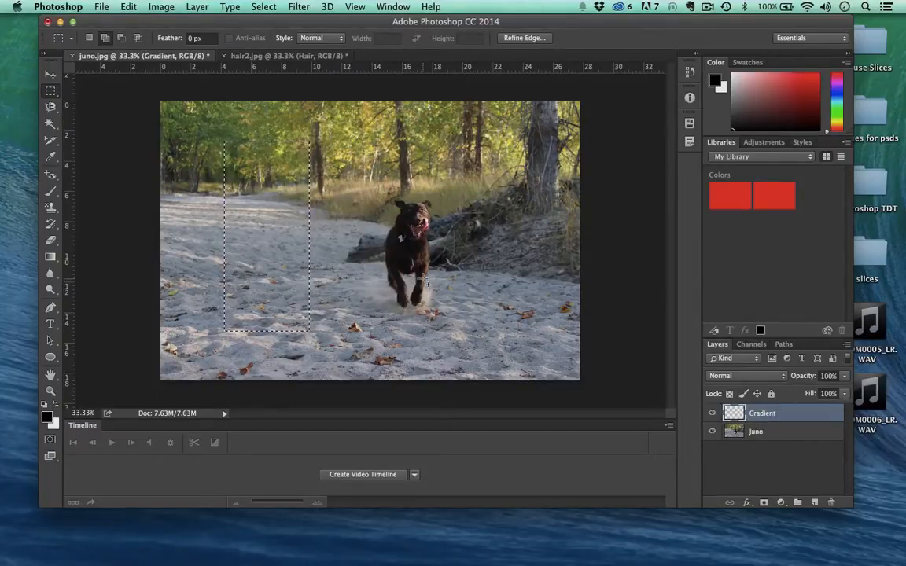
{"action": "left_click", "coordinate": [50, 257]}
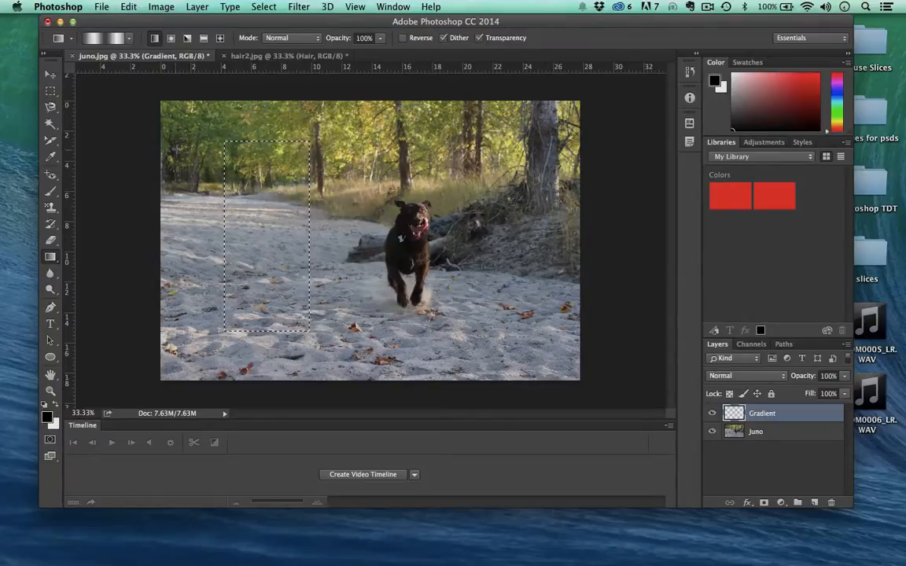
{"action": "left_click_drag", "start_coordinate": [403, 391], "coordinate": [415, 402]}
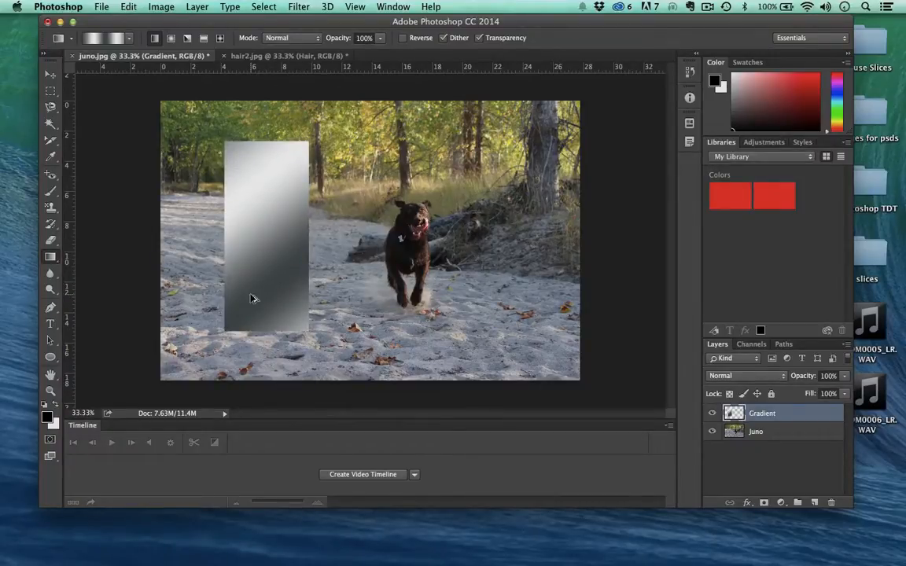
Undo the diagonal fill, refill the rectangular selection vertically with the silver gradient, and deselect.
{"action": "key", "text": "super+z"}
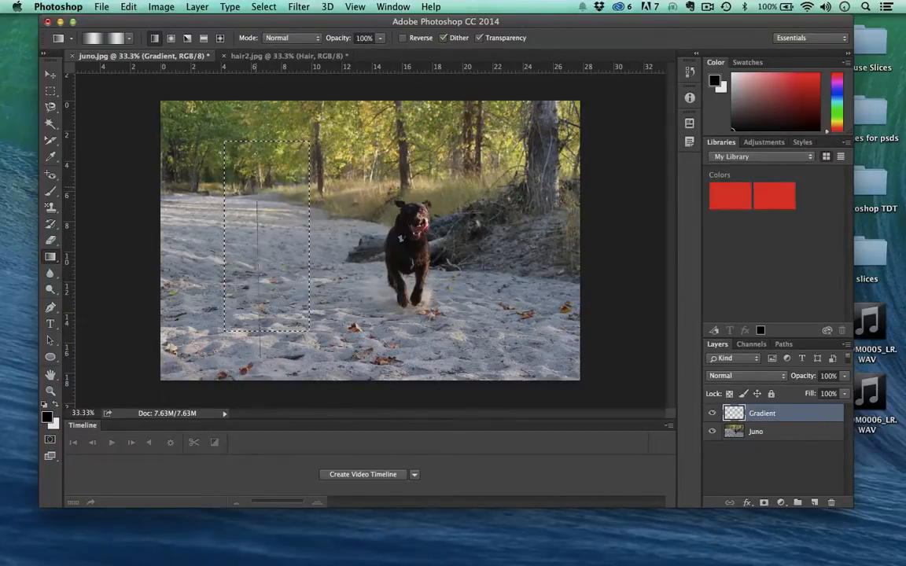
{"action": "left_click_drag", "start_coordinate": [267, 110], "coordinate": [257, 109]}
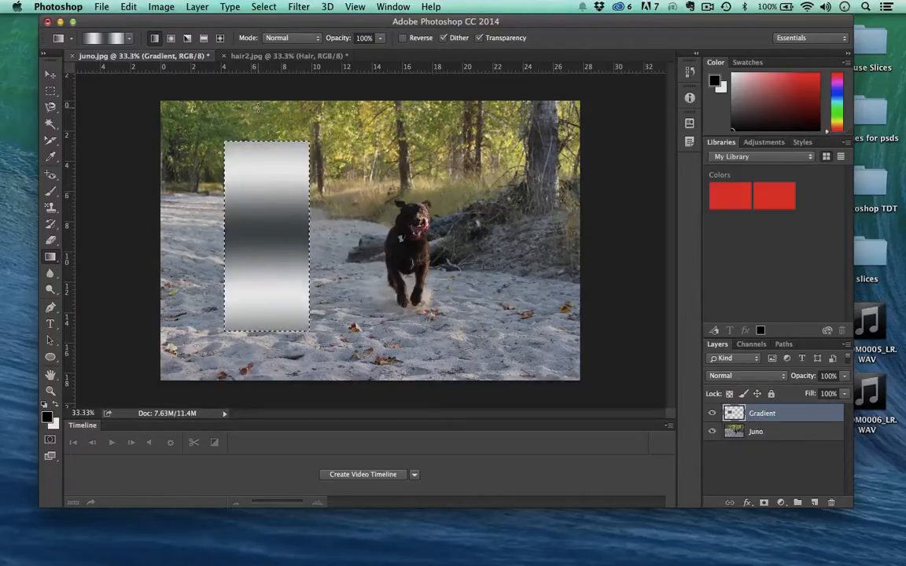
{"action": "key", "text": "super+d"}
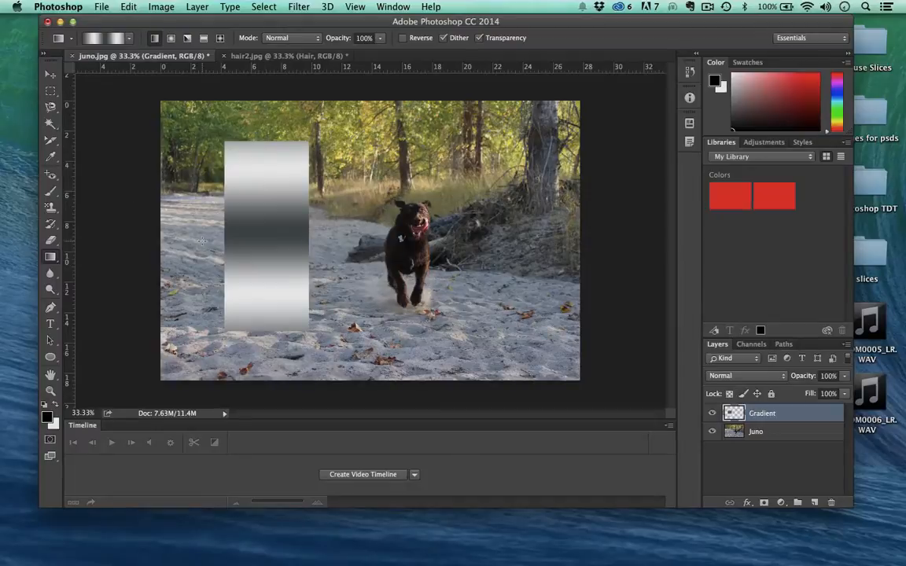
Delete the Gradient layer.
{"action": "key", "text": "BackSpace"}
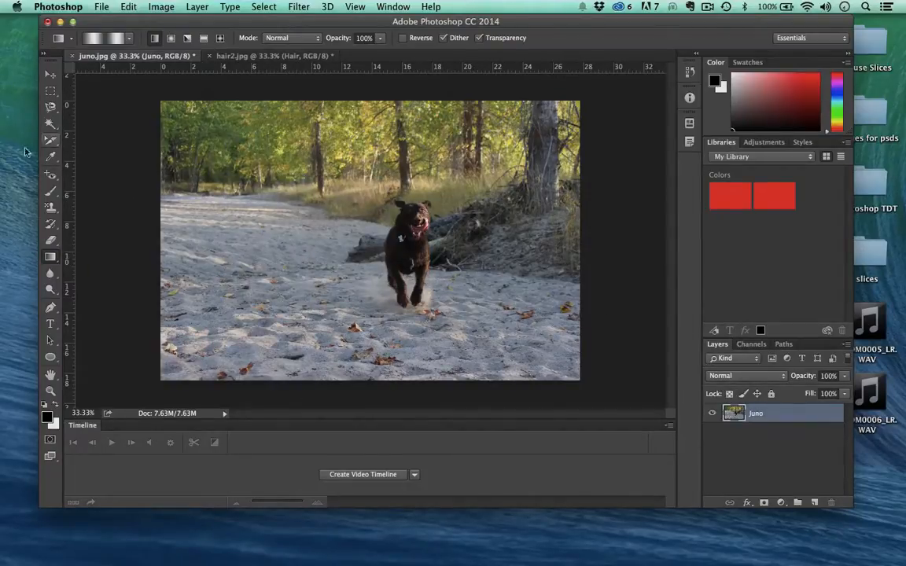
Examine the tools grouped with Gradient and Eyedropper, including 3D Material Drop and 3D Material Eyedropper.
{"action": "left_click", "coordinate": [54, 258]}
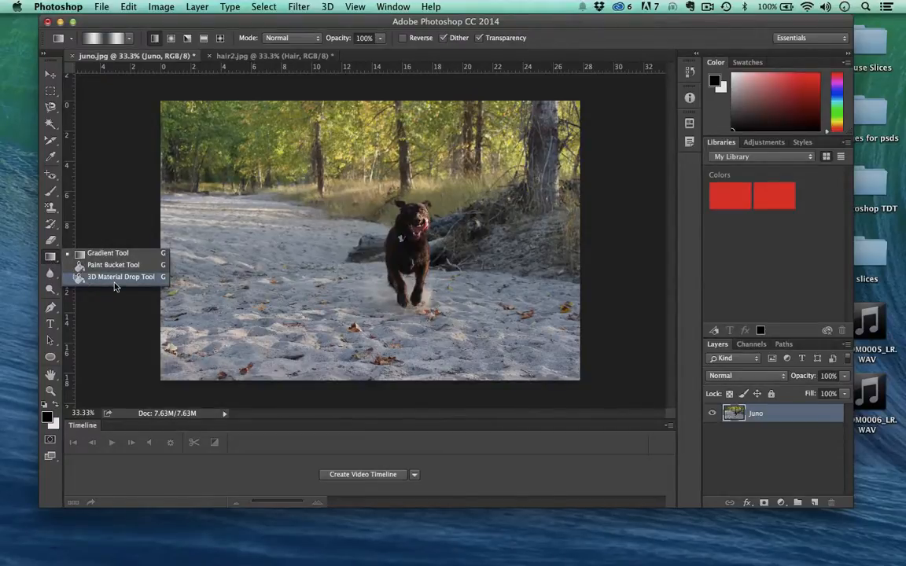
{"action": "left_click", "coordinate": [53, 157]}
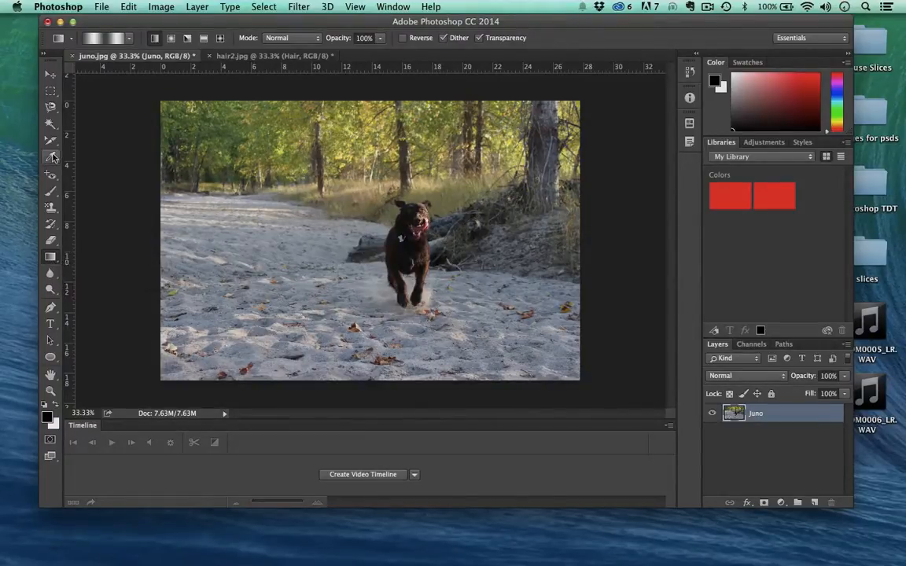
{"action": "left_click", "coordinate": [52, 157]}
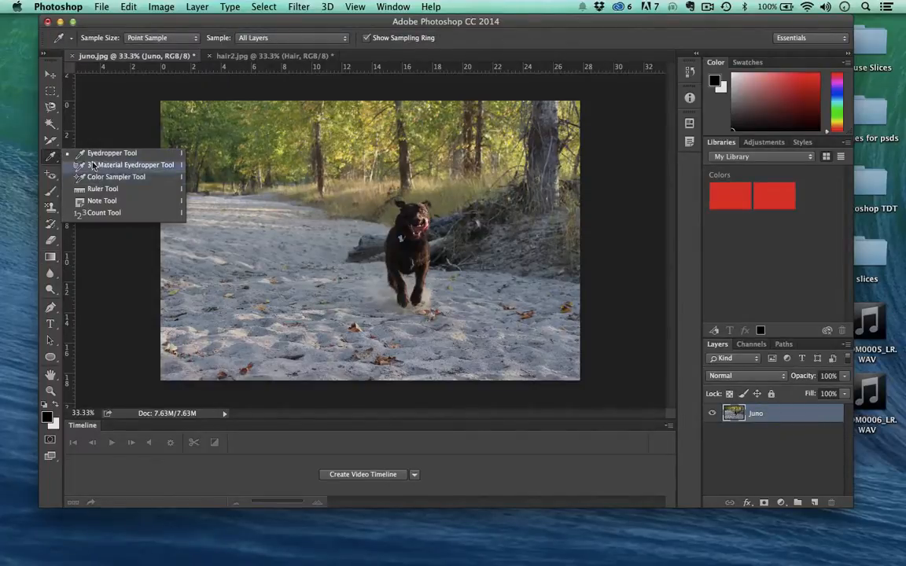
{"action": "left_click", "coordinate": [50, 257]}
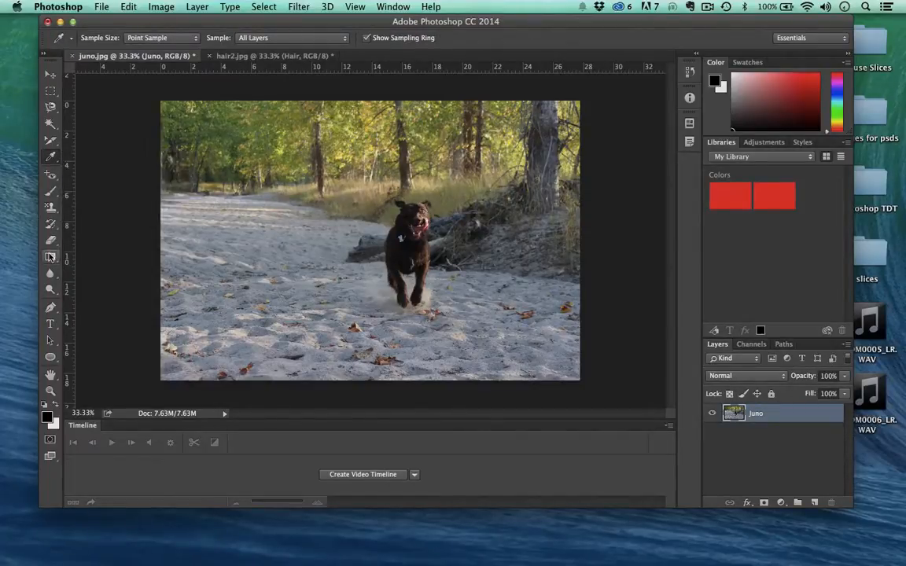